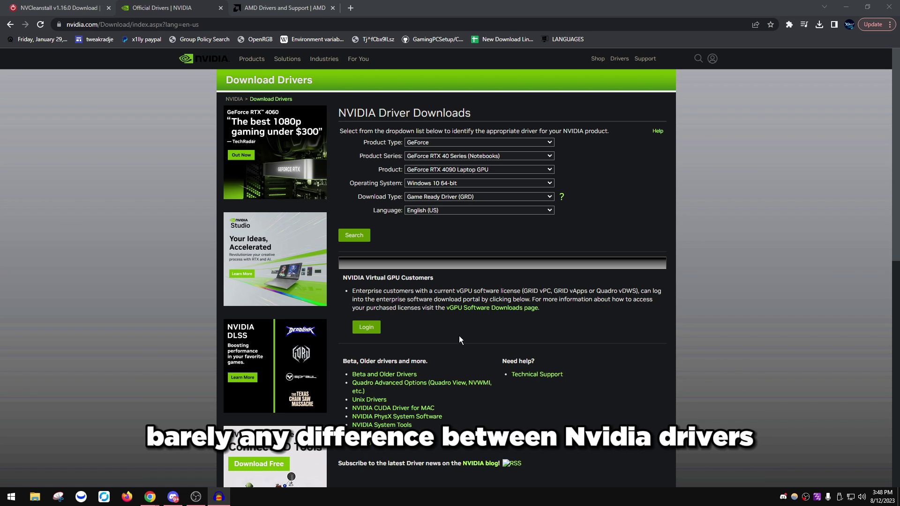
Step: Search the RTX 4090 driver versions and expand the Game Ready Driver 536.99 release notes
left_click(388, 375)
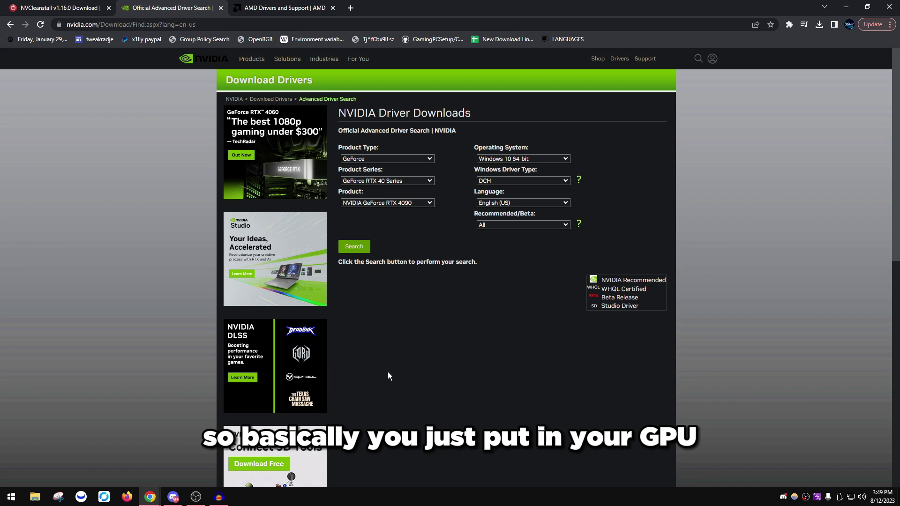
left_click(355, 244)
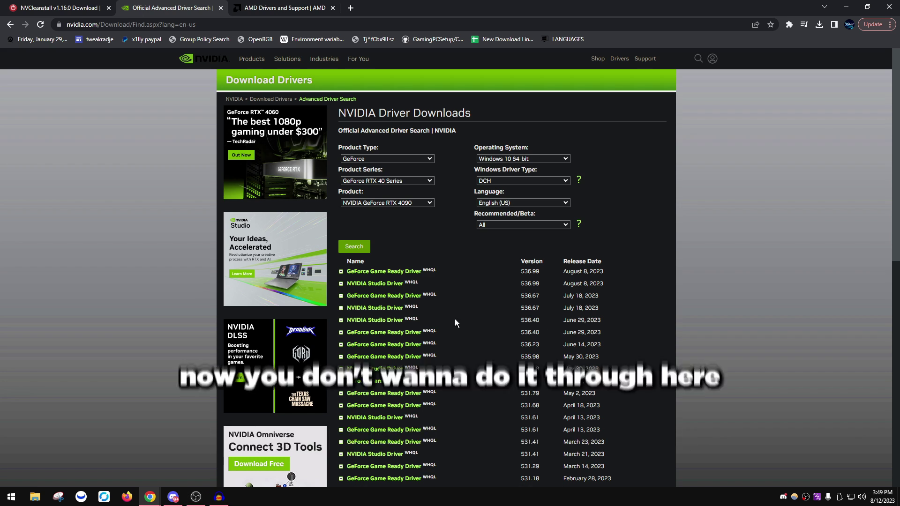
left_click(342, 271)
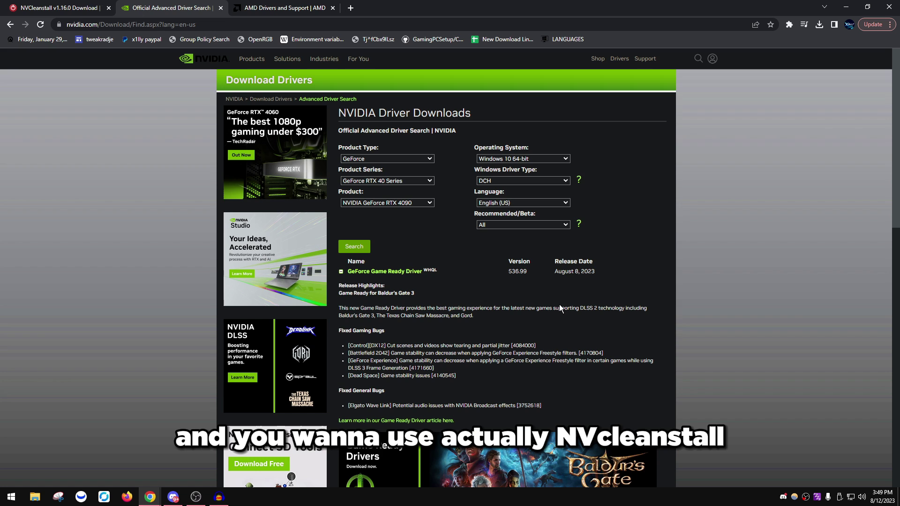
Step: Return to TechPowerUp, download NVCleanstall_1.16.0.exe (3.8 MB) and run it
key("ctrl+shift+Tab")
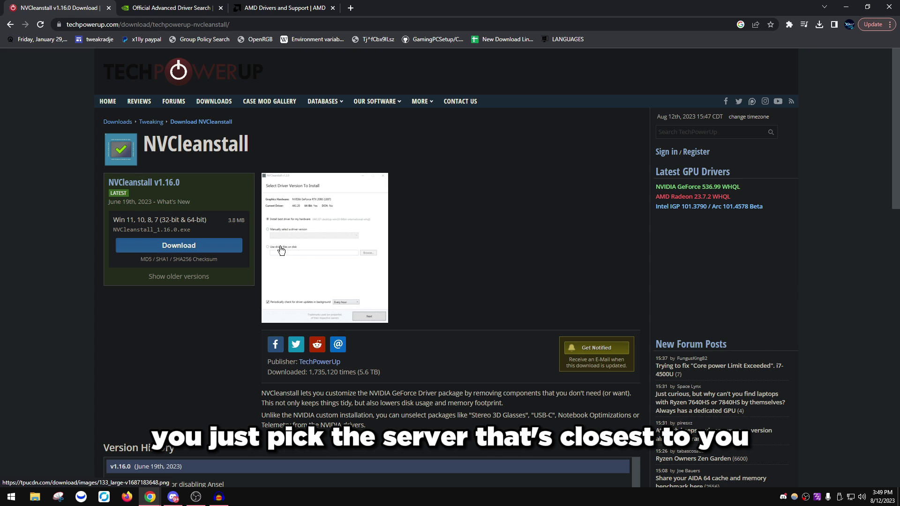
left_click(178, 245)
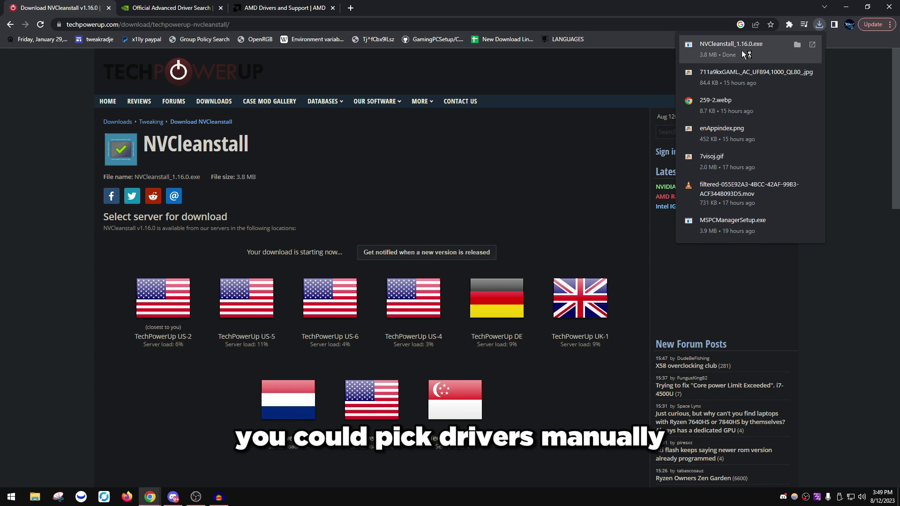
left_click(745, 55)
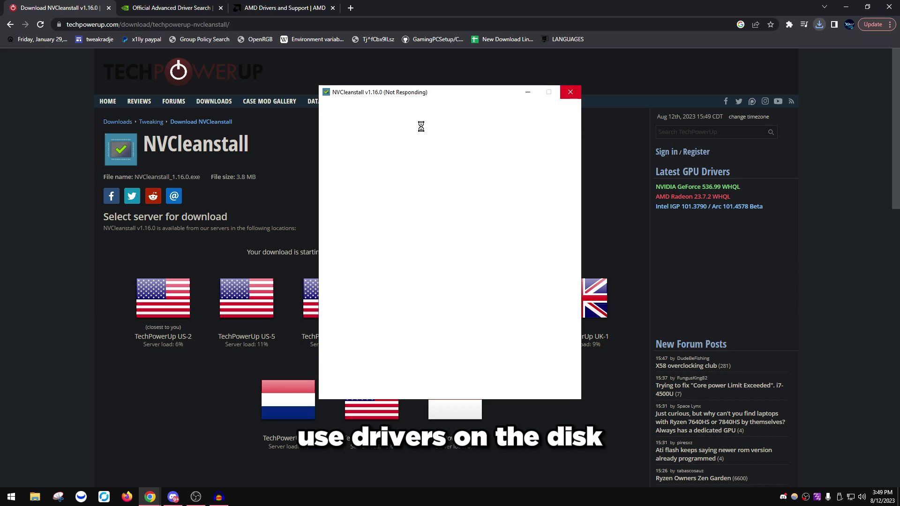
Step: Compare manual, best-for-hardware and on-disk driver sources, then continue to component selection
left_click_drag(367, 91, 256, 78)
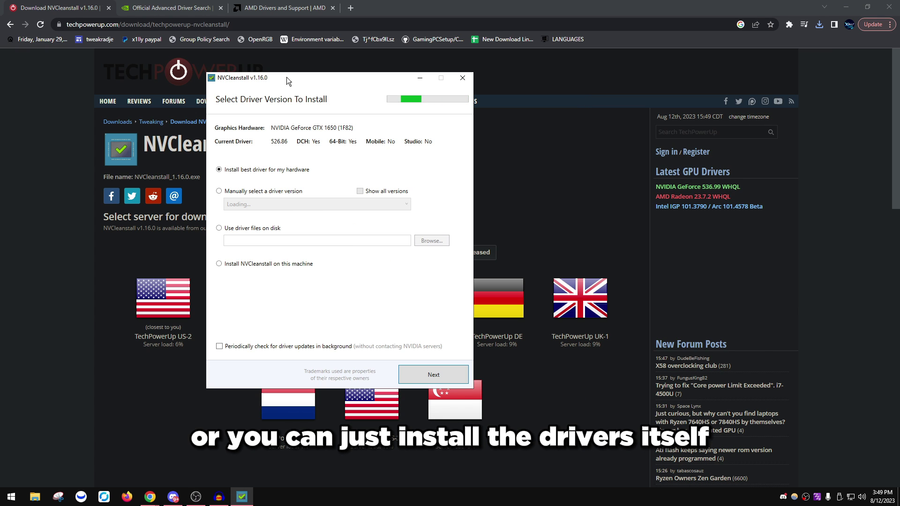
left_click(249, 194)
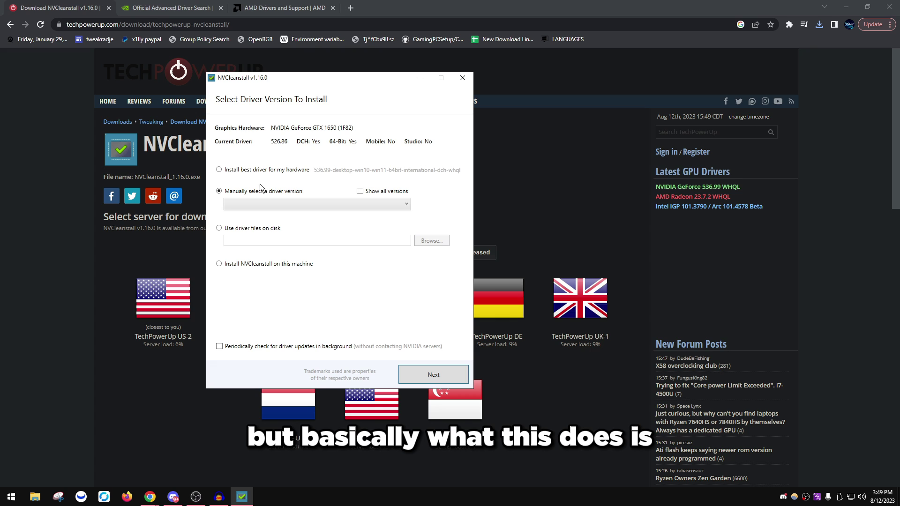
left_click(251, 229)
left_click(225, 171)
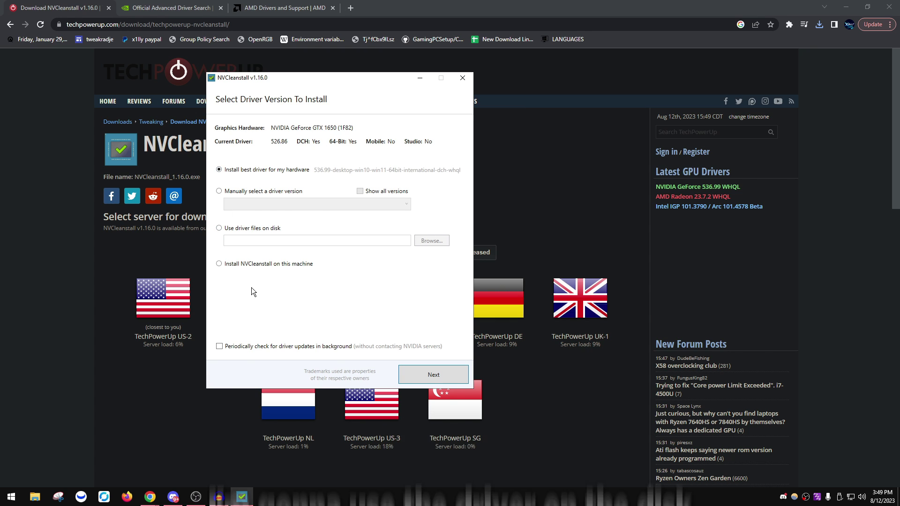
left_click(265, 194)
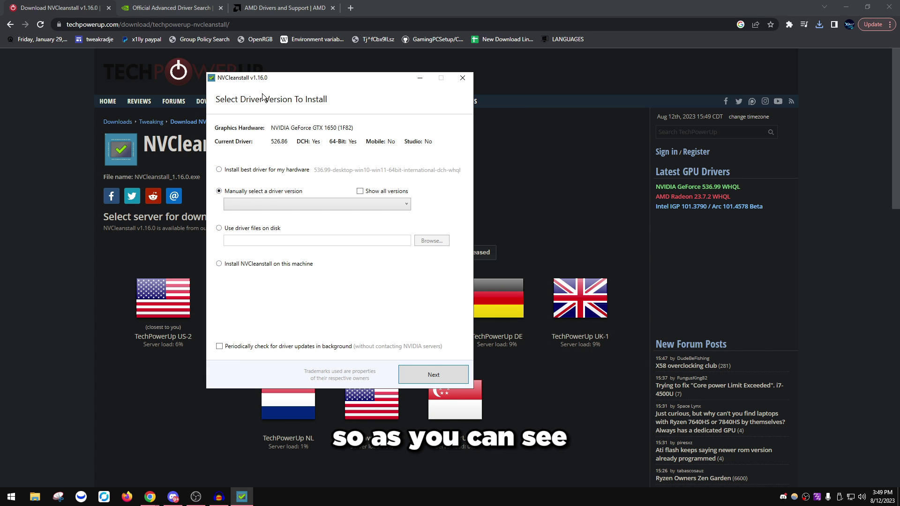
left_click_drag(255, 82, 349, 92)
left_click(325, 240)
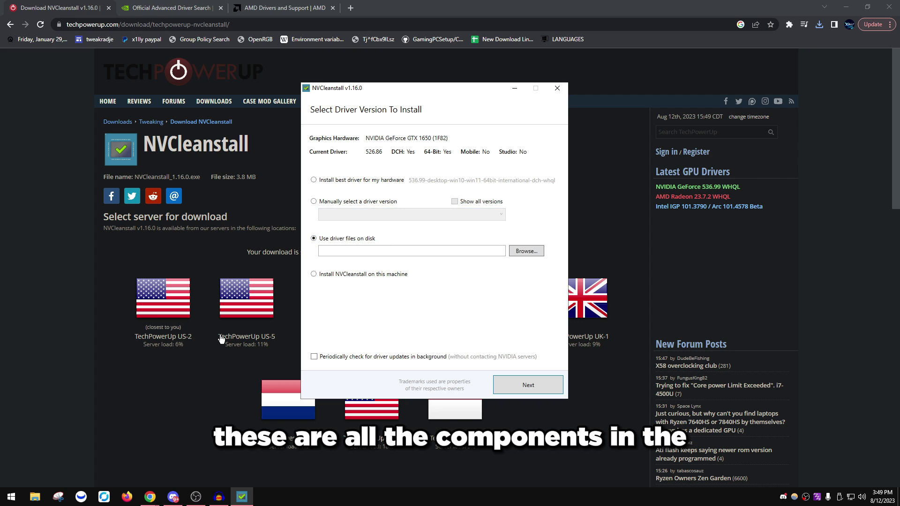
left_click(528, 384)
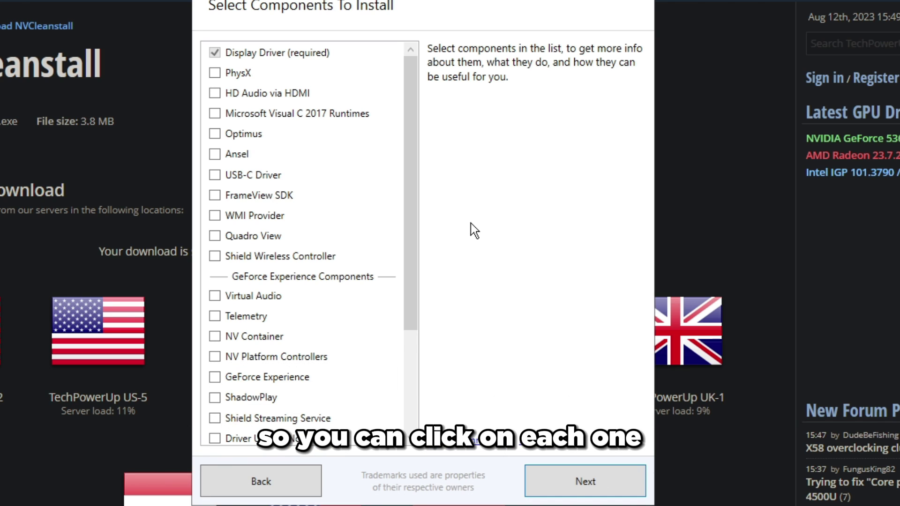
Step: Check Virtual Audio, ShadowPlay and Process Monitor descriptions, keep only Display Driver, and unpack
left_click(289, 297)
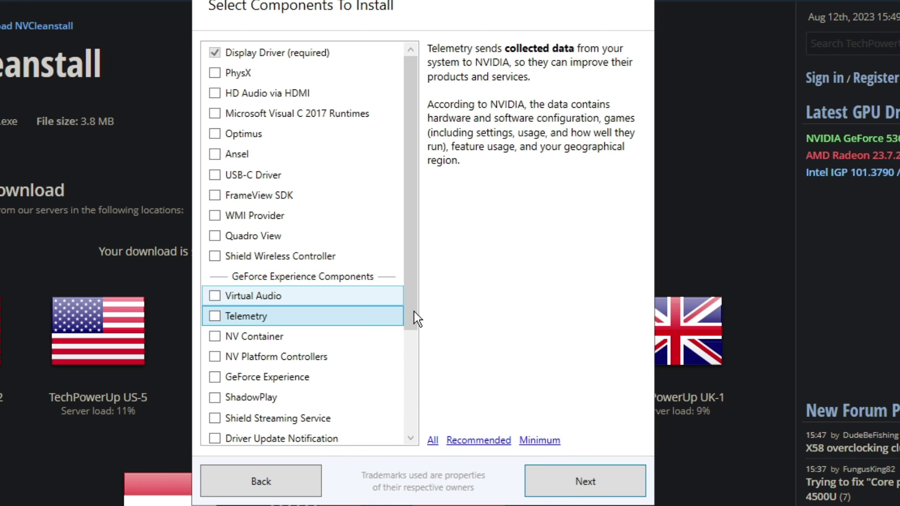
left_click(300, 397)
scroll(319, 375, "down", 3)
left_click(281, 417)
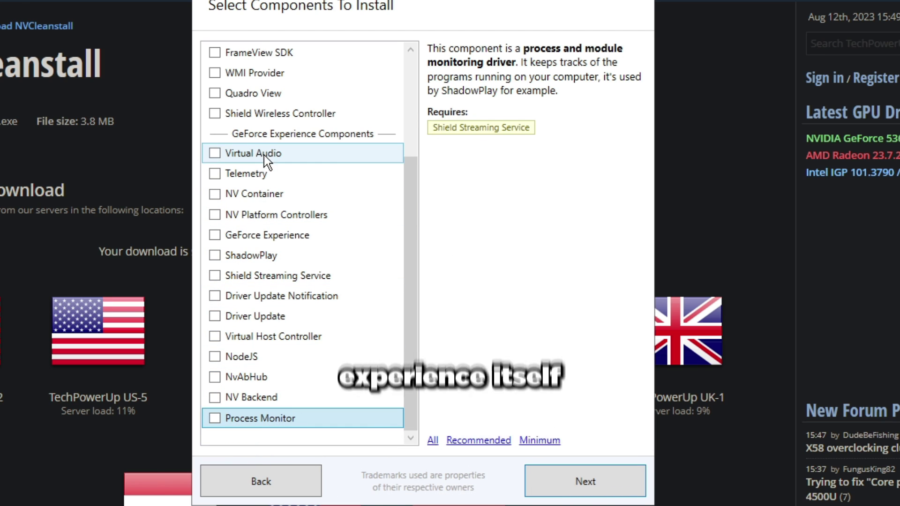
scroll(305, 318, "up", 3)
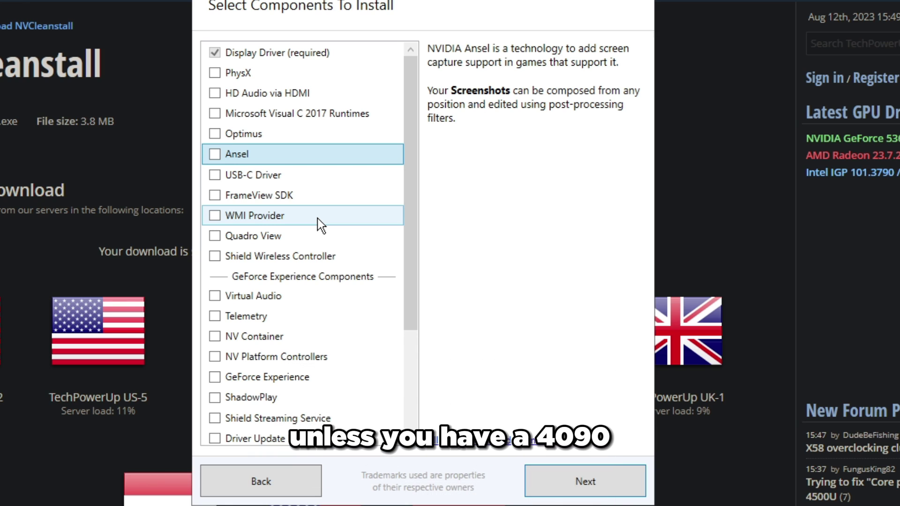
left_click(553, 489)
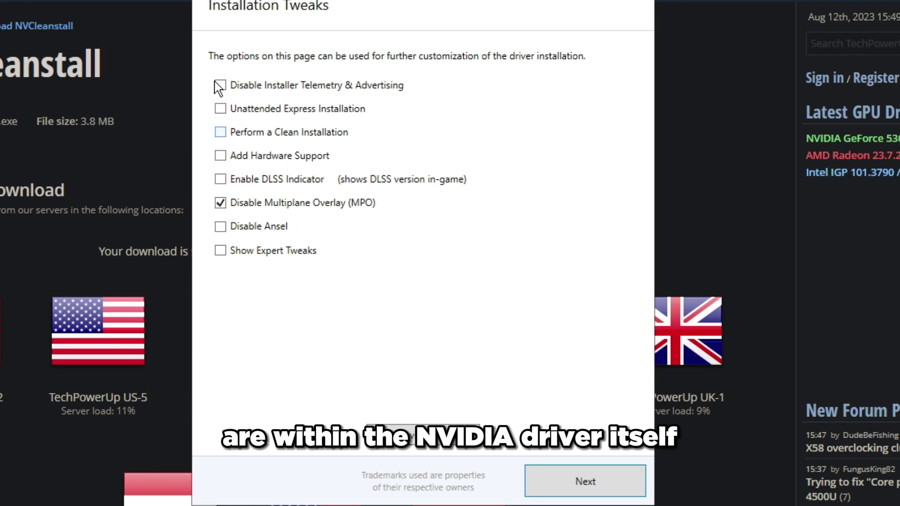
Step: Enable Disable Installer Telemetry, Unattended Express Installation, Clean Installation and Disable Ansel tweaks
left_click(250, 88)
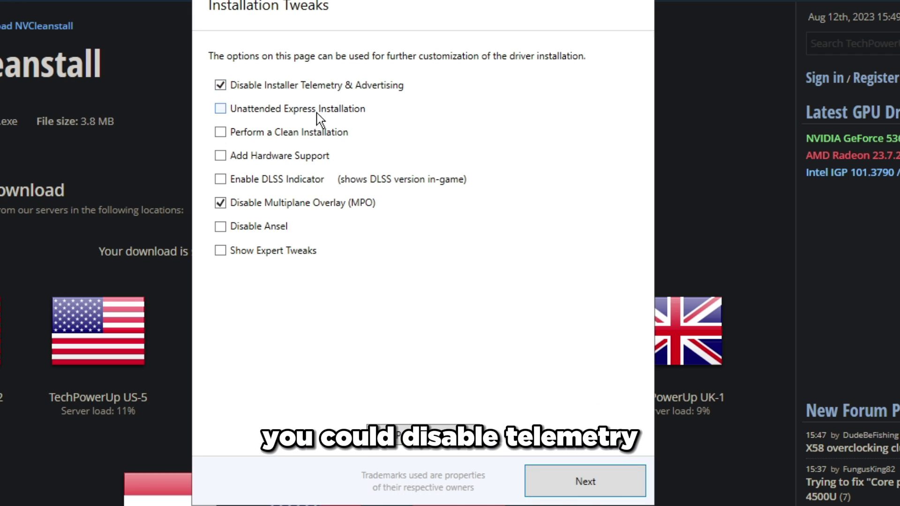
left_click(291, 111)
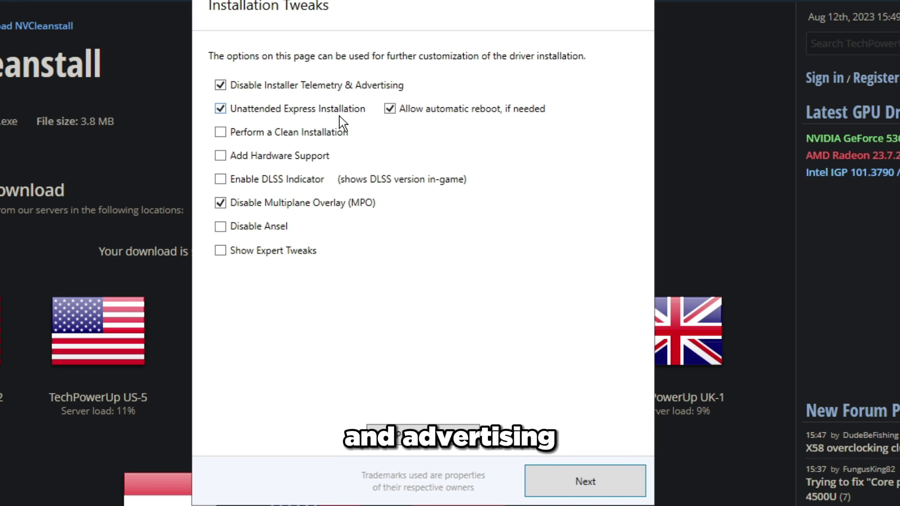
left_click(240, 132)
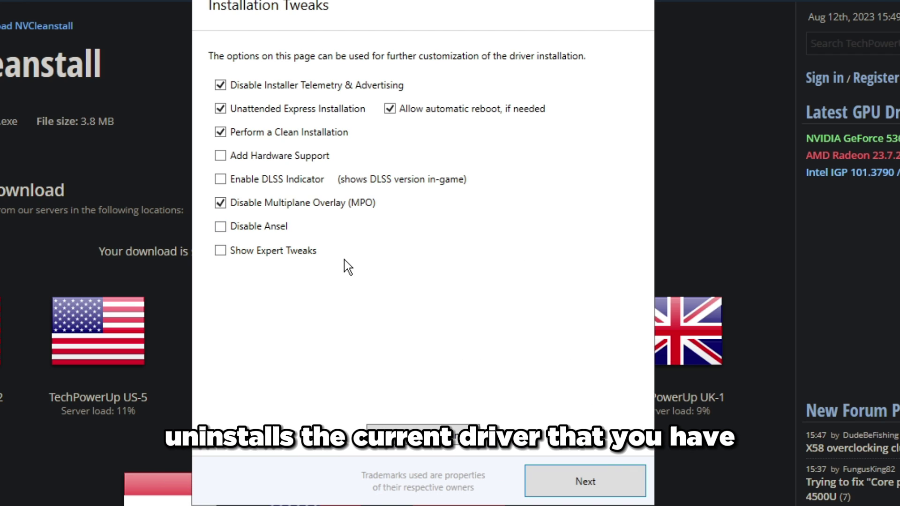
left_click(258, 226)
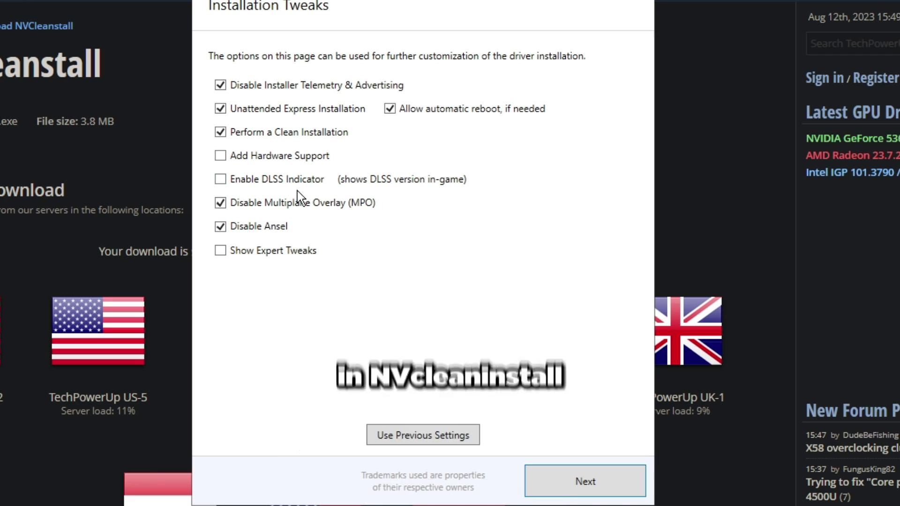
Step: Show expert tweaks and enable Disable Driver Telemetry, HD Audio sleep timer and Disable HDCP
left_click(269, 253)
scroll(478, 315, "down", 2)
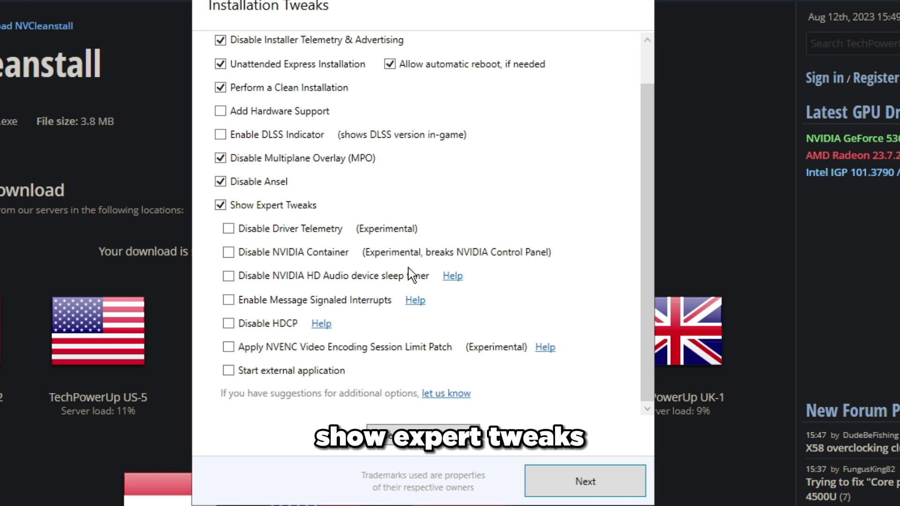
left_click(263, 229)
left_click(280, 280)
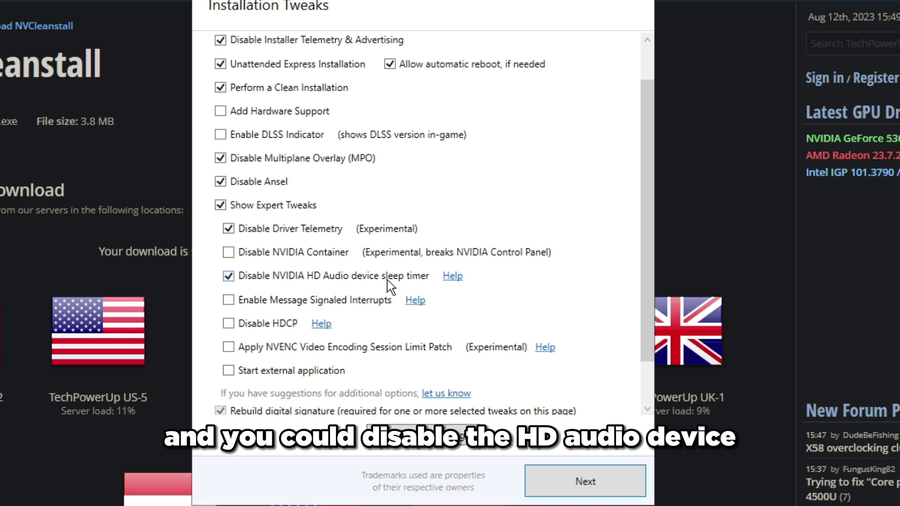
scroll(347, 283, "down", 2)
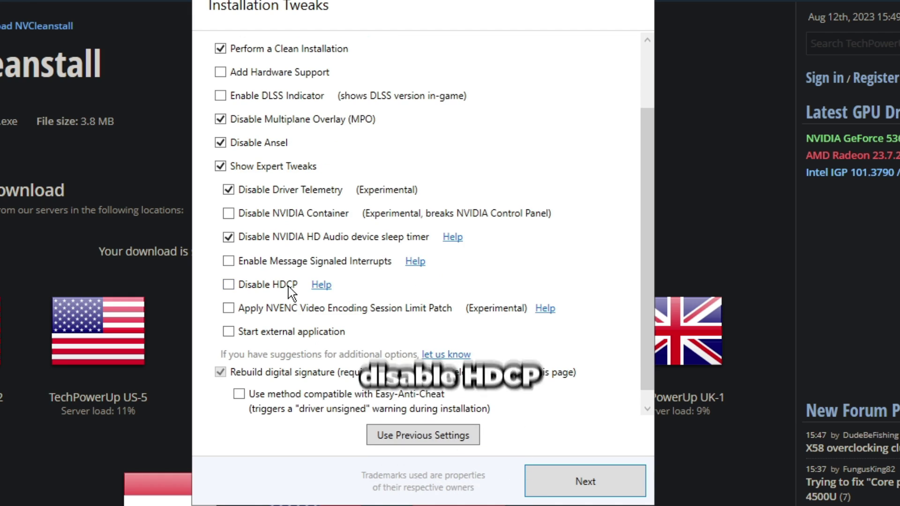
left_click(276, 284)
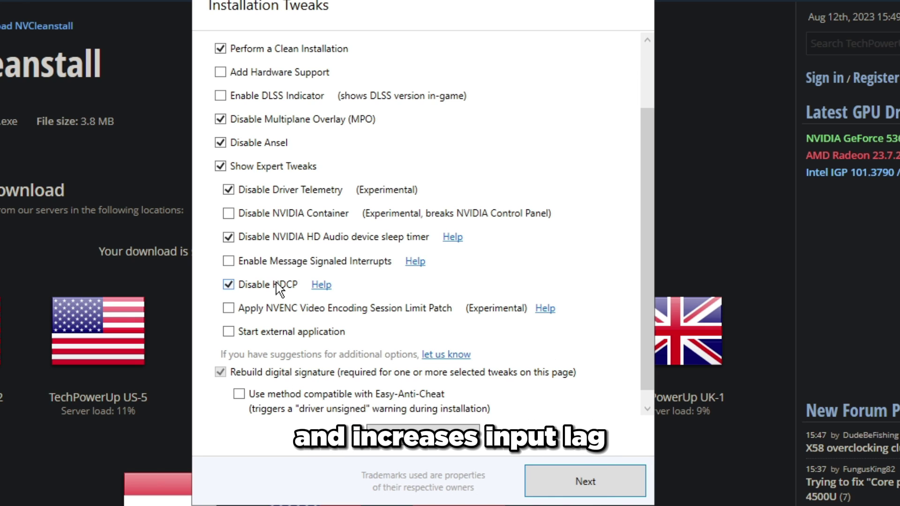
Step: Choose the Easy-Anti-Cheat signing method, auto-accept the warning, and apply the tweaks
scroll(276, 283, "down", 1)
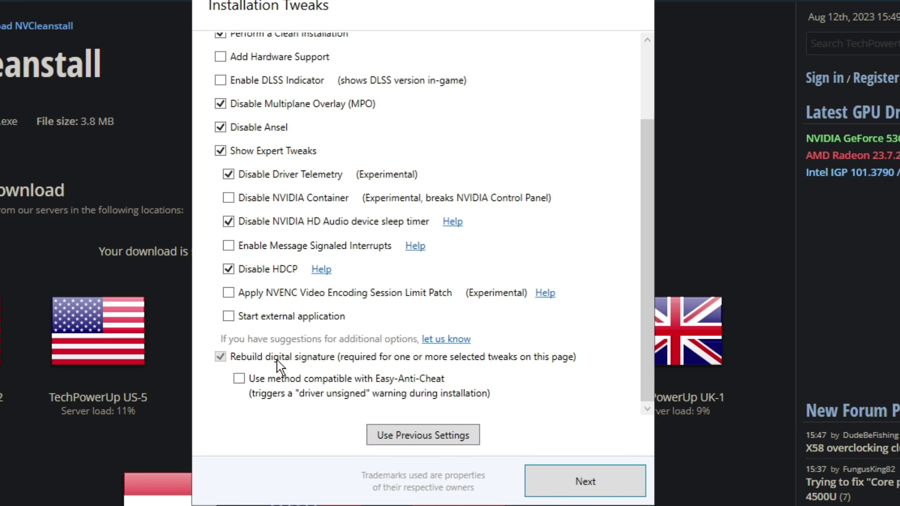
left_click(281, 379)
scroll(291, 389, "down", 1)
left_click(282, 394)
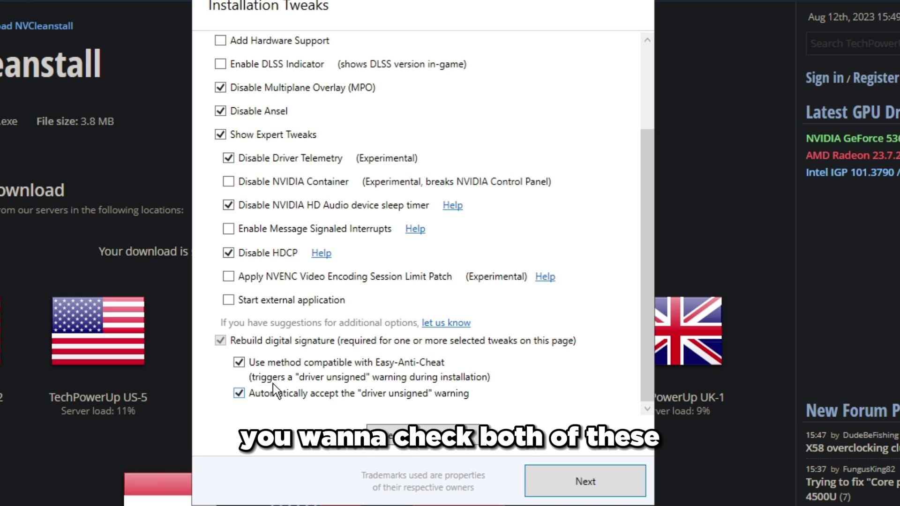
scroll(282, 388, "up", 5)
scroll(296, 388, "down", 5)
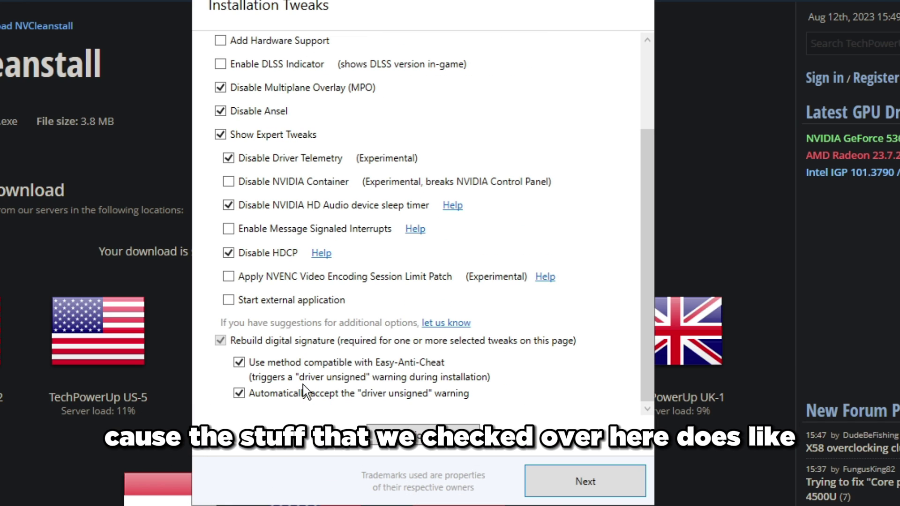
scroll(315, 170, "up", 5)
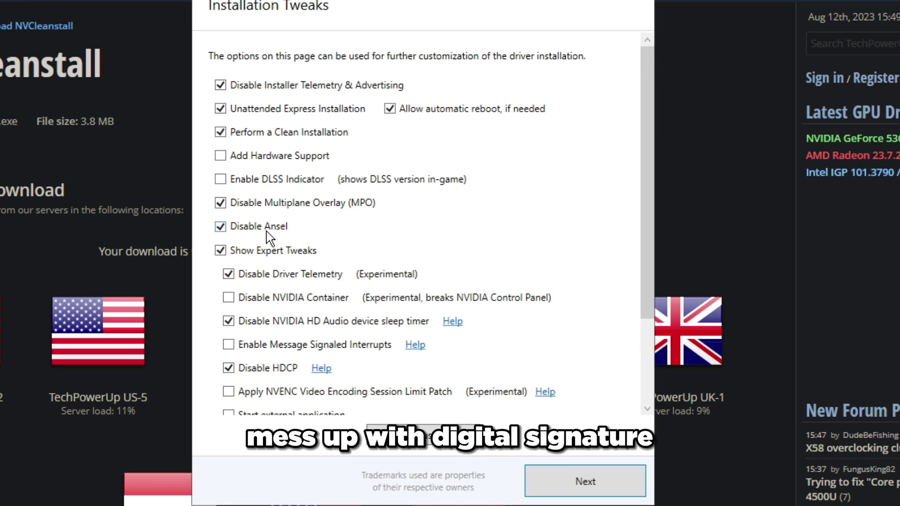
scroll(365, 345, "down", 5)
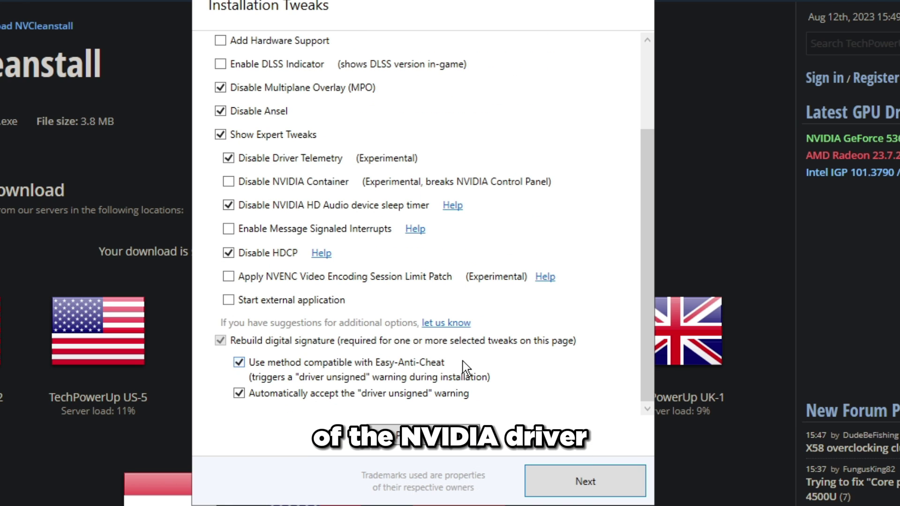
left_click(596, 471)
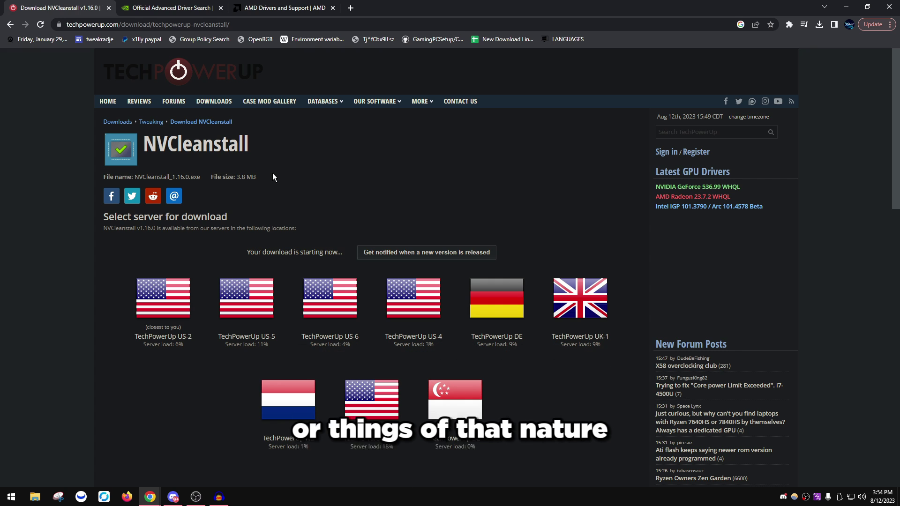
Step: Back on the NVIDIA page, select the 536.99 release highlights text
key("ctrl+Tab")
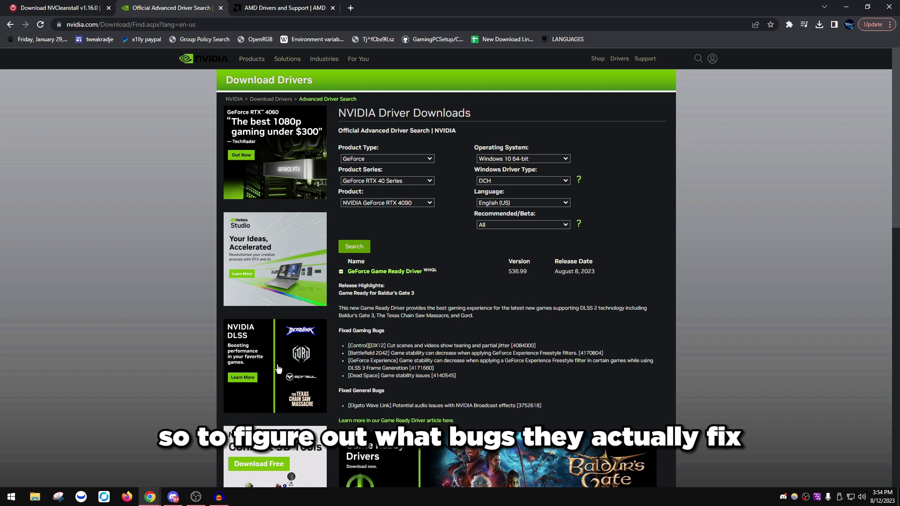
scroll(385, 280, "down", 2)
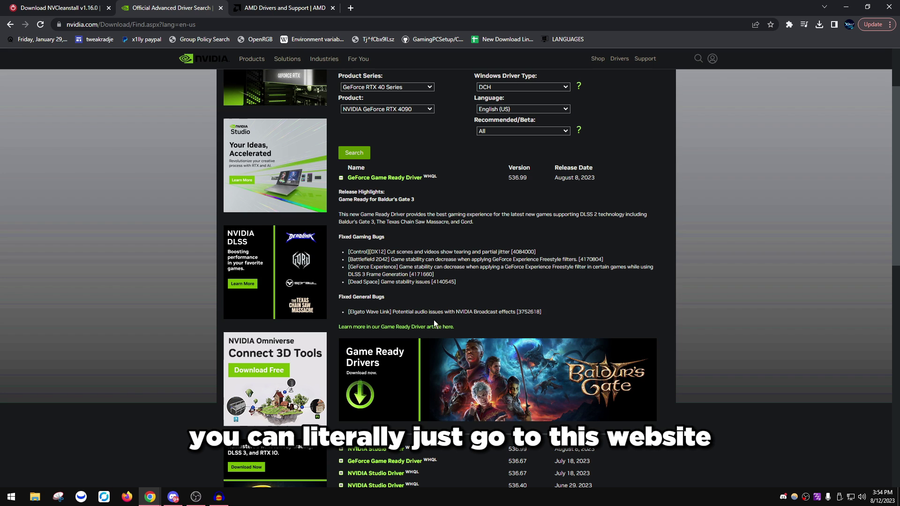
left_click_drag(337, 237, 405, 227)
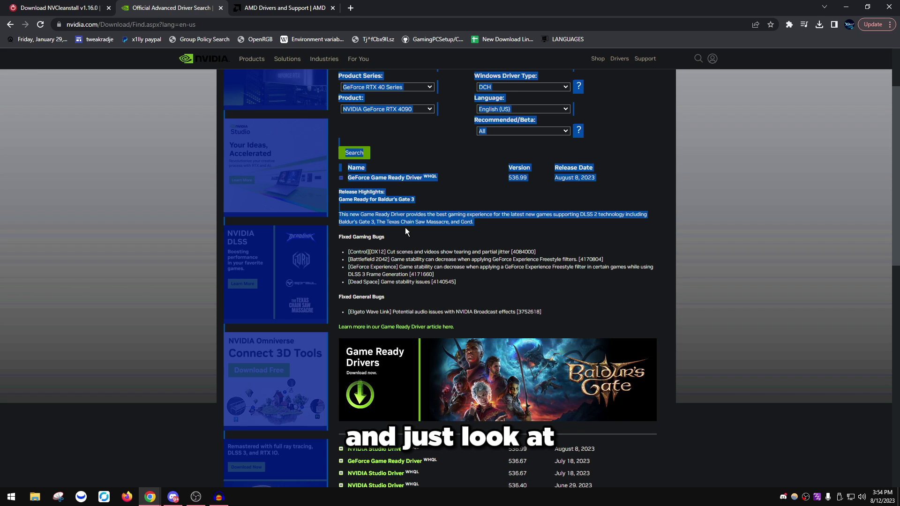
left_click(405, 227)
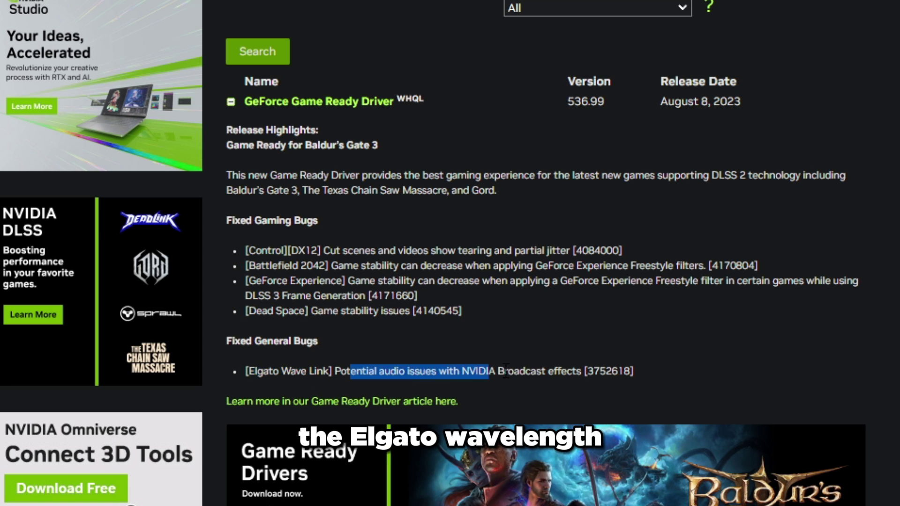
Step: Read the fixed bugs, including the Elgato Wave Link and Battlefield-to-Dead Space fixes
left_click_drag(375, 371, 543, 399)
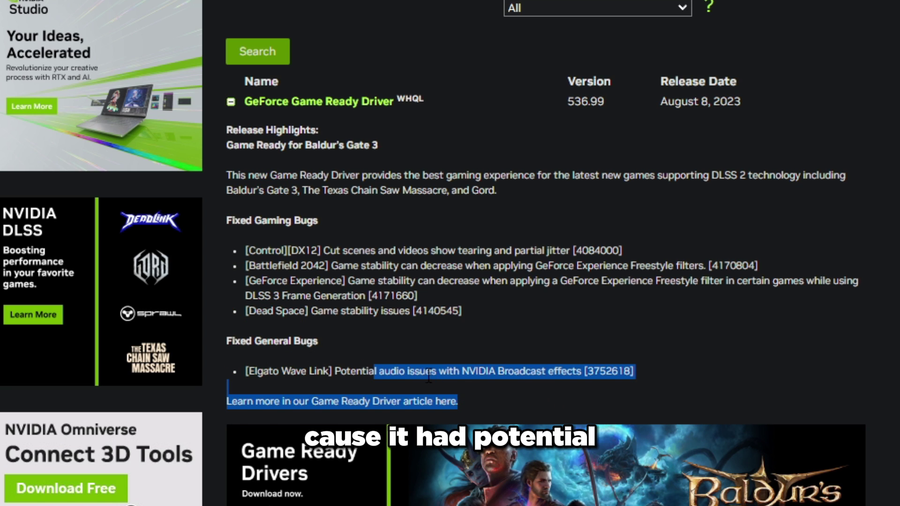
left_click_drag(498, 371, 520, 371)
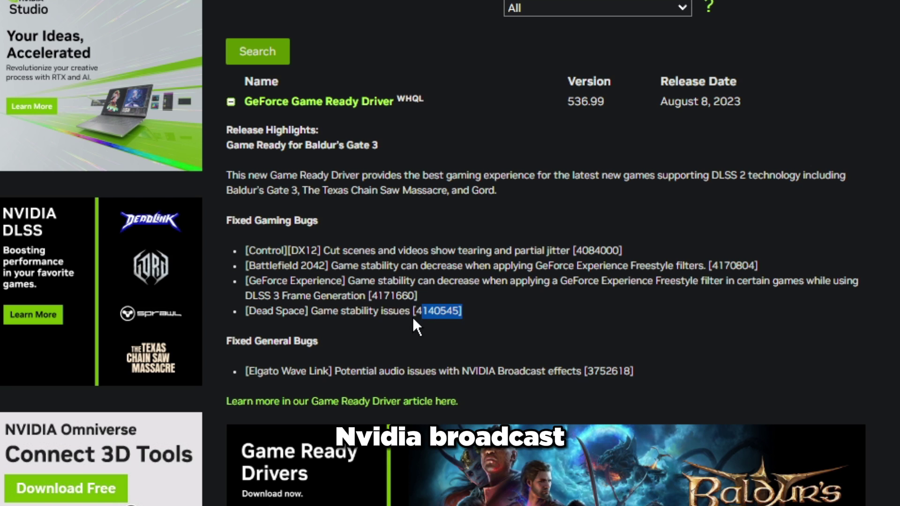
triple_click(338, 285)
left_click_drag(463, 310, 276, 266)
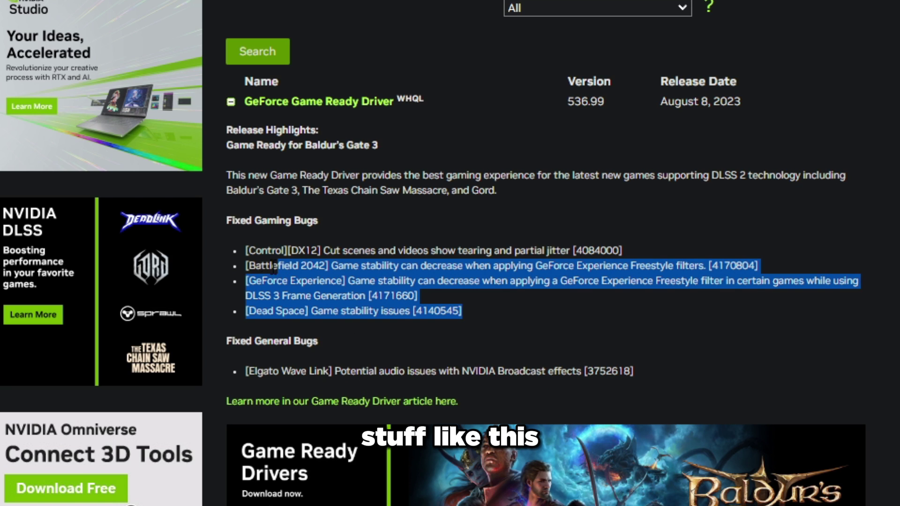
left_click(275, 266)
scroll(462, 477, "down", 4)
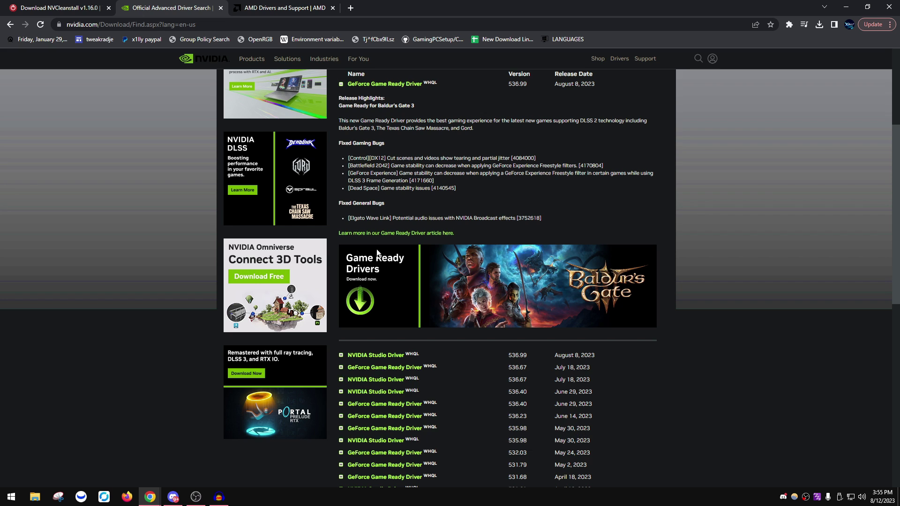
key("ctrl+Tab")
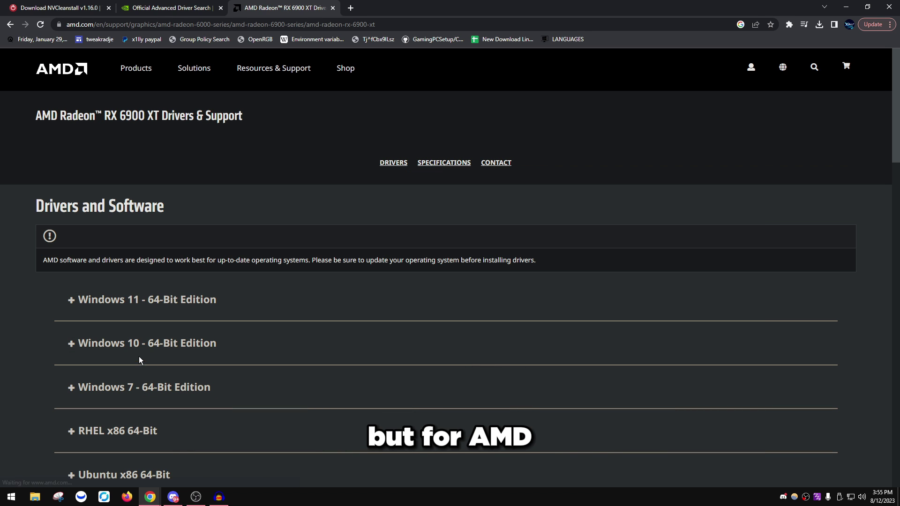
Step: Expand Windows 10 64-Bit Edition to show Adrenalin 23.7.2 and PRO Edition 22.Q4 drivers
left_click(139, 359)
scroll(147, 355, "down", 7)
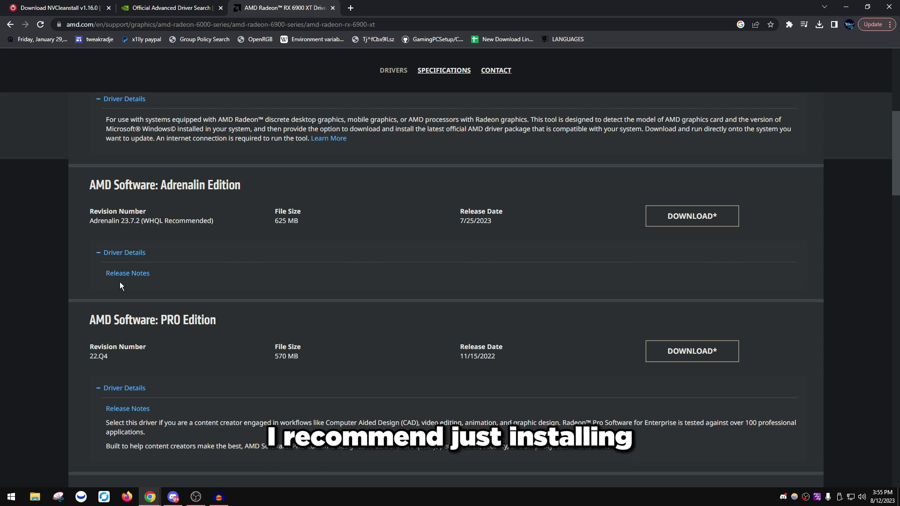
scroll(120, 282, "down", 4)
scroll(131, 300, "up", 2)
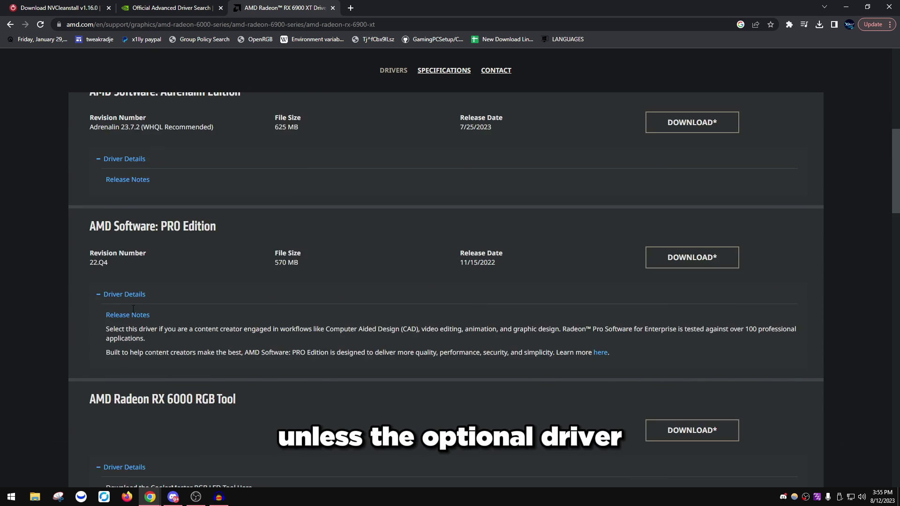
scroll(134, 308, "up", 3)
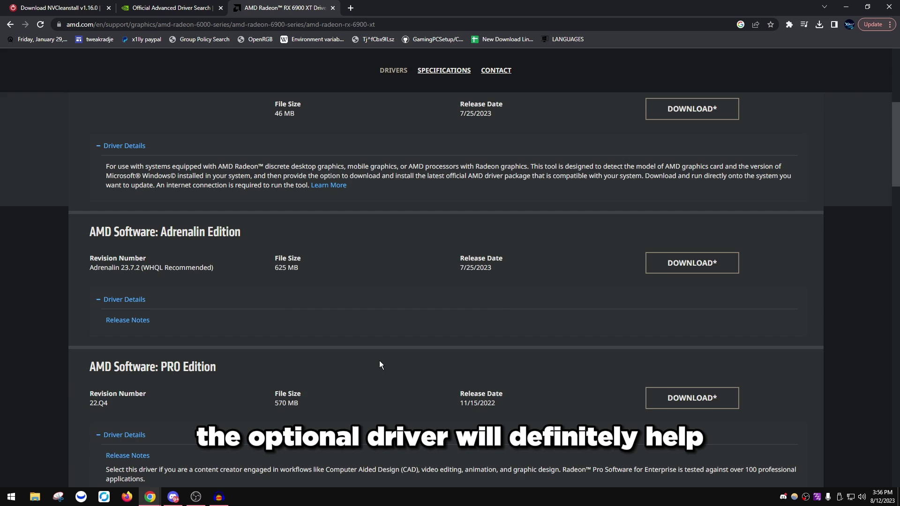
scroll(254, 265, "up", 5)
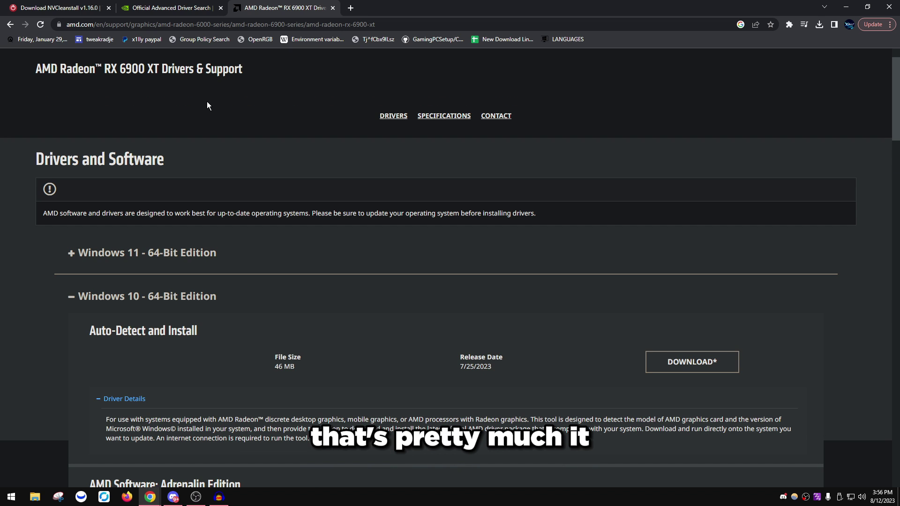